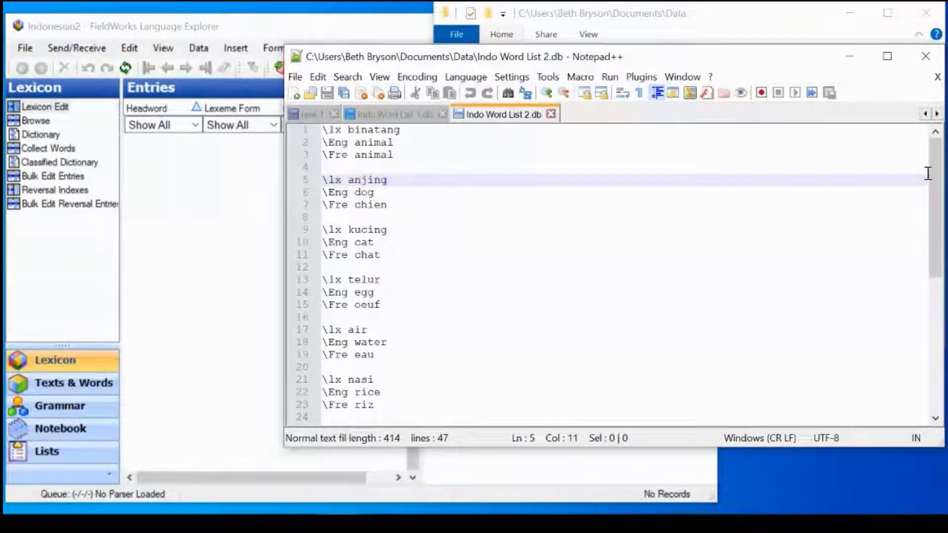
- Look through the Indo Word List 2.db records, switch to FieldWorks Language Explorer and start a Standard Format lexical data import
drag(937, 187, 937, 267)
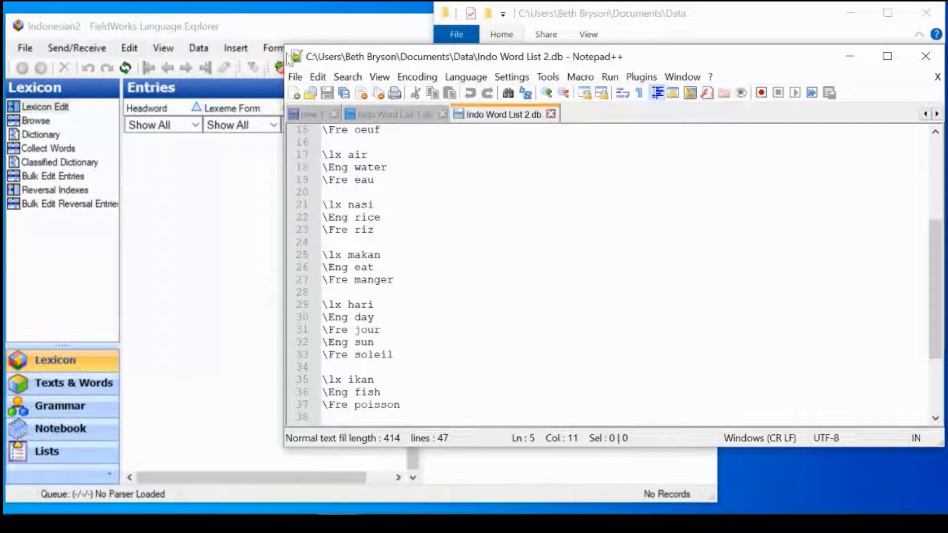
click(247, 31)
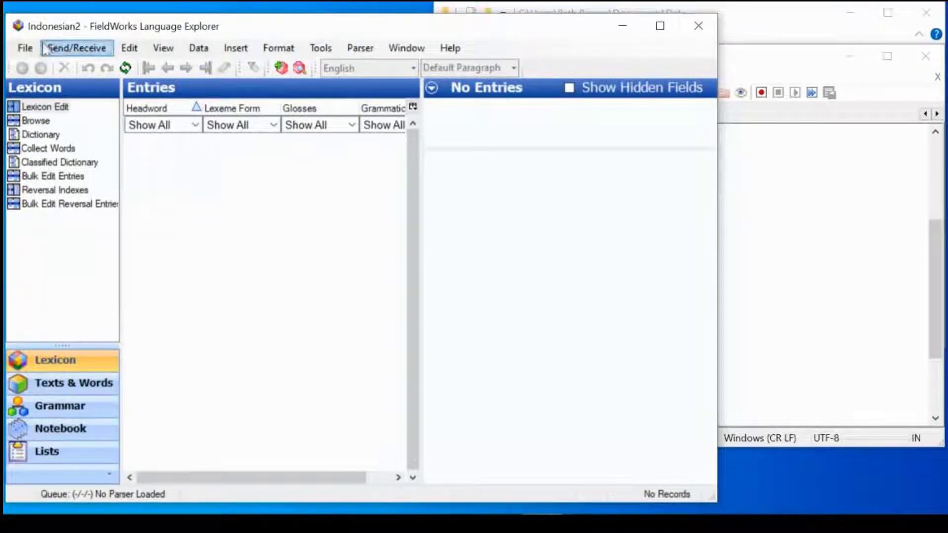
click(25, 48)
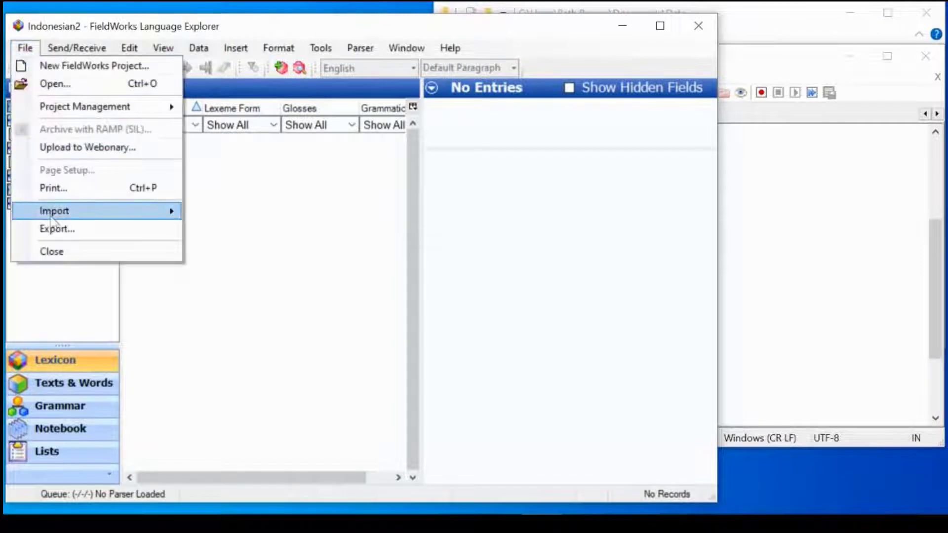
mouse_move(89, 213)
click(222, 214)
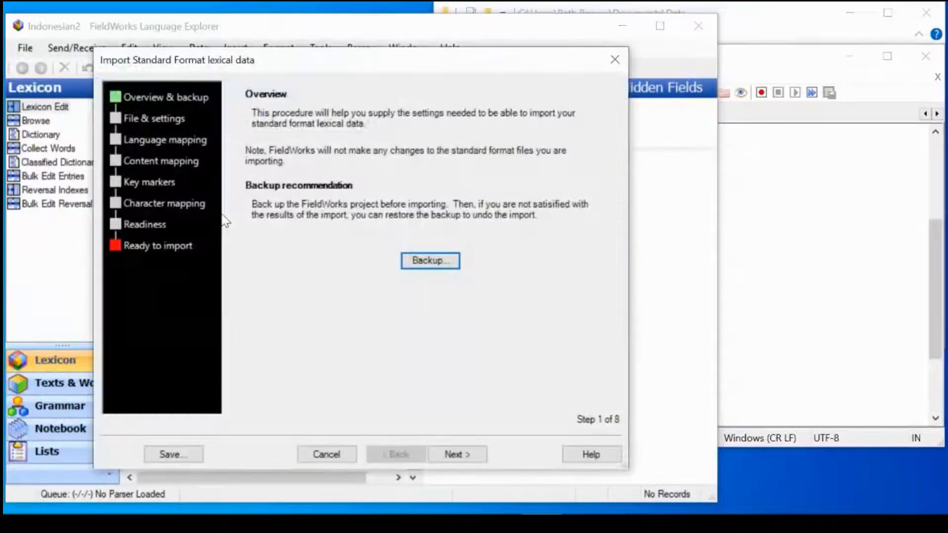
- Choose Indo Word List 2.db as the database file to import and continue to the language mapping
click(450, 454)
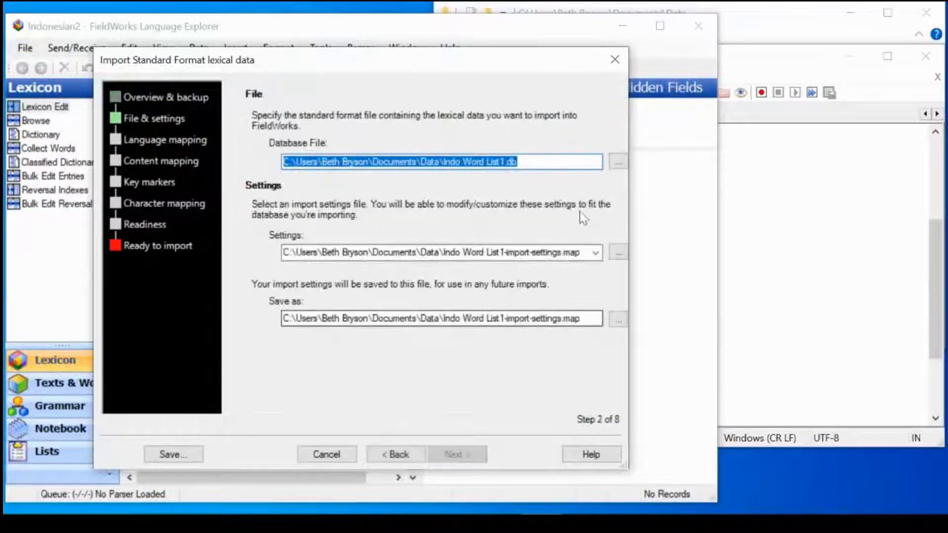
click(618, 162)
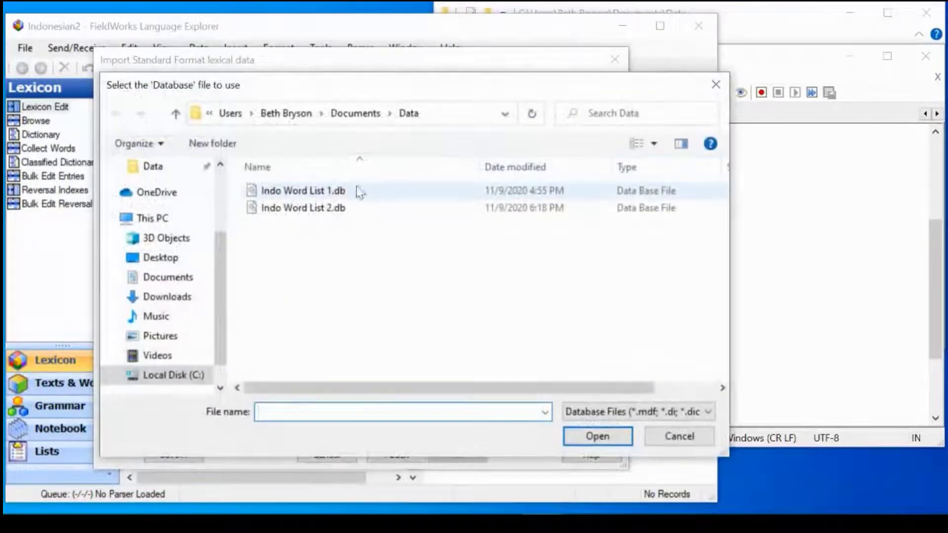
click(331, 208)
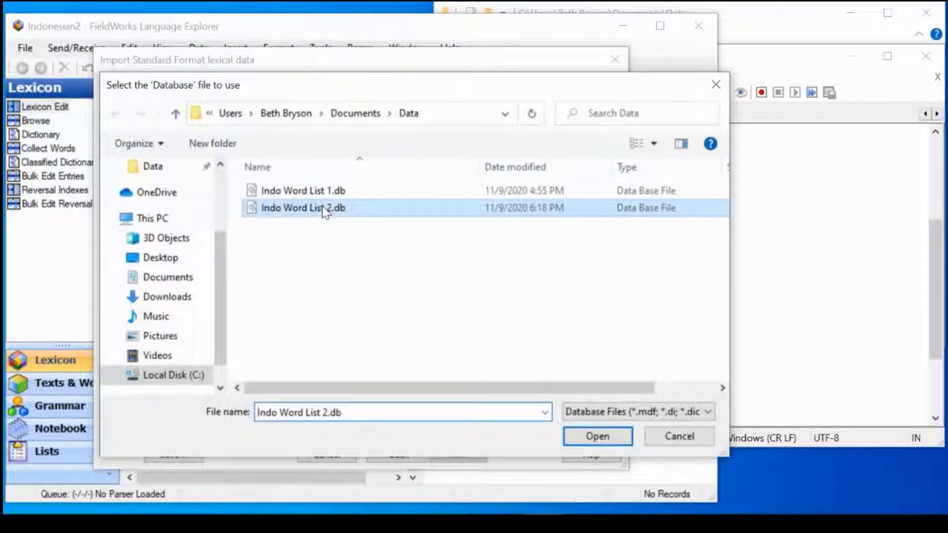
click(597, 437)
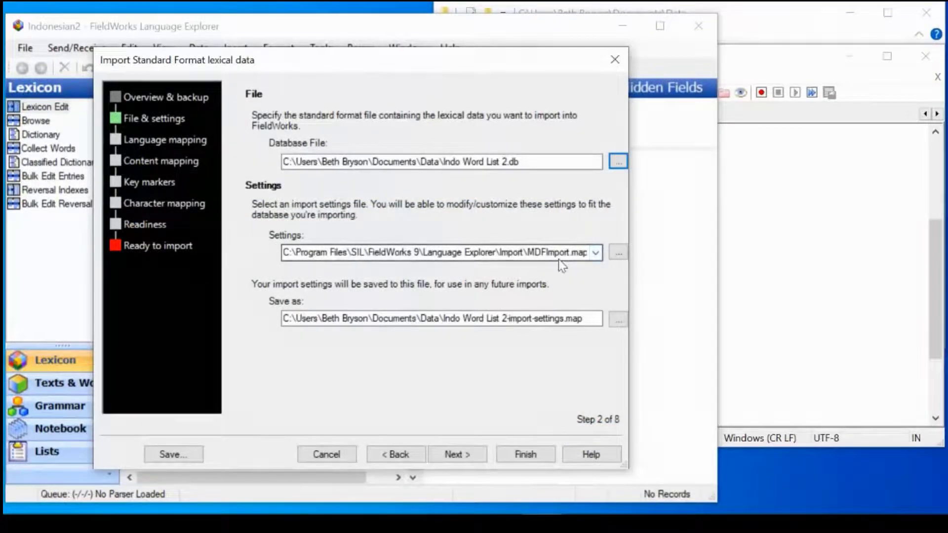
click(453, 455)
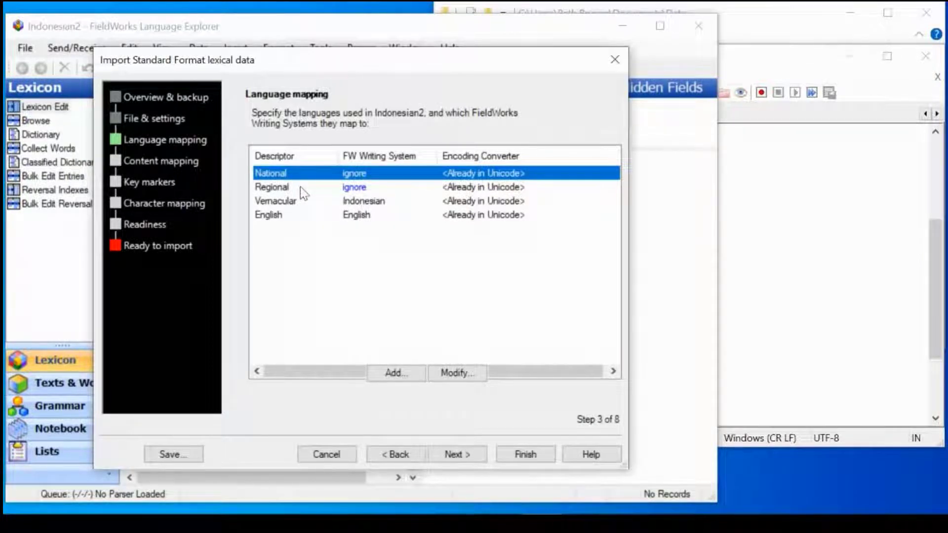
- Add a language mapping with descriptor French, the French writing system and the <Already in Unicode> encoding converter, and continue to the content mapping
click(395, 373)
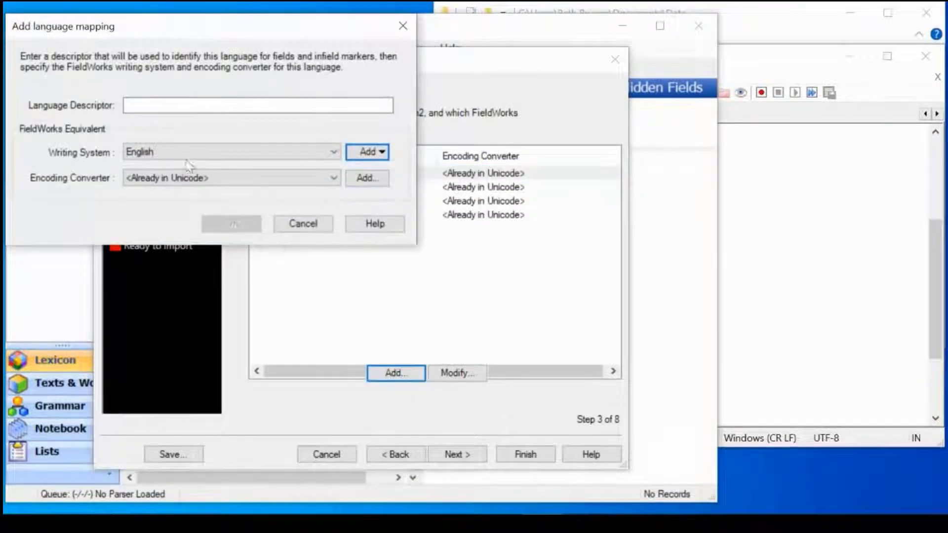
click(161, 108)
text(Fren)
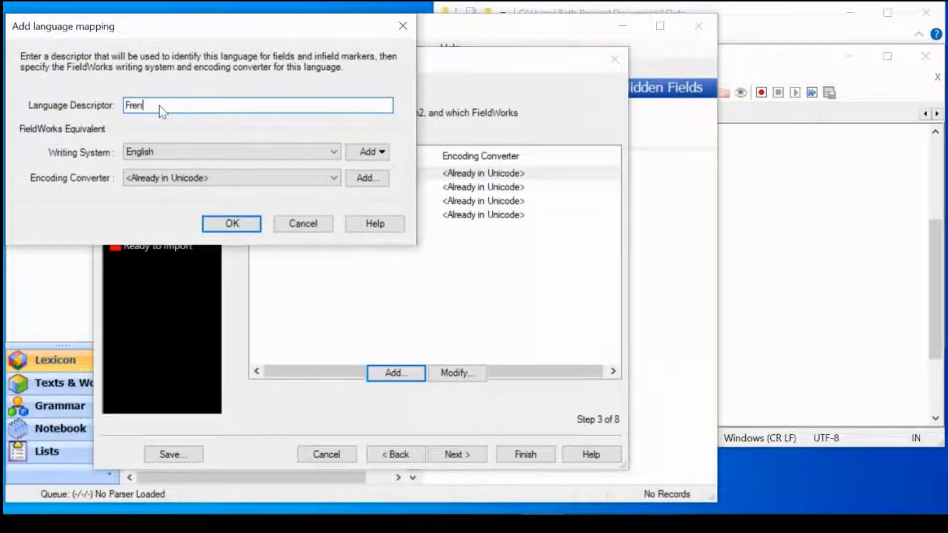
text(h)
key(BackSpace)
click(336, 153)
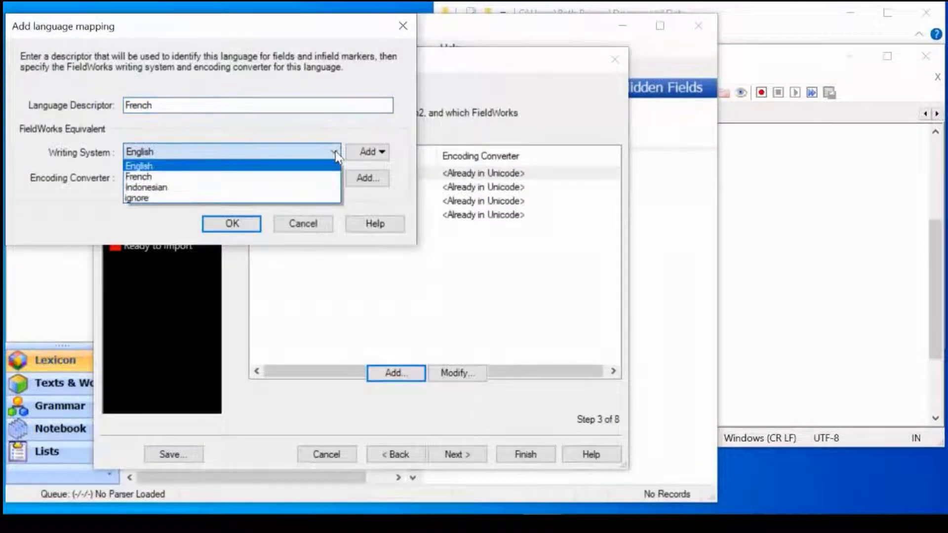
click(141, 178)
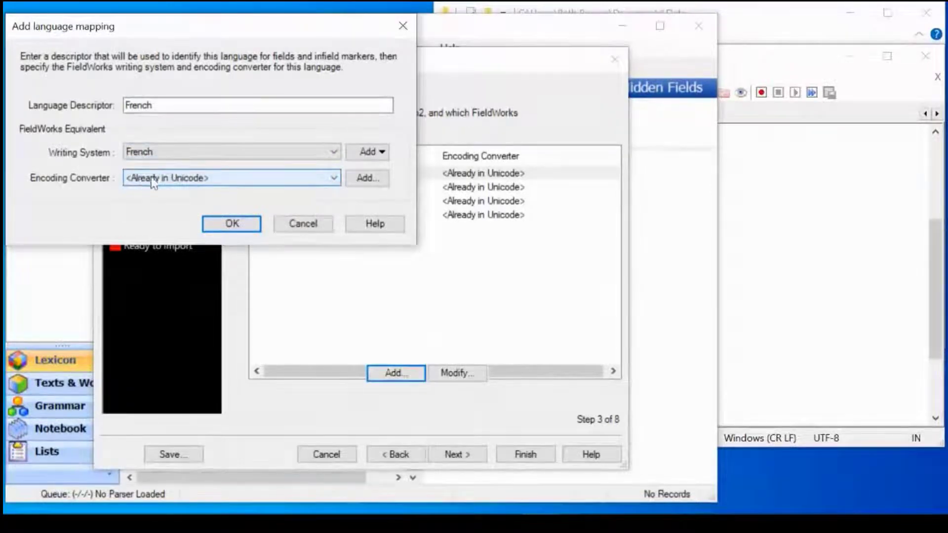
click(176, 182)
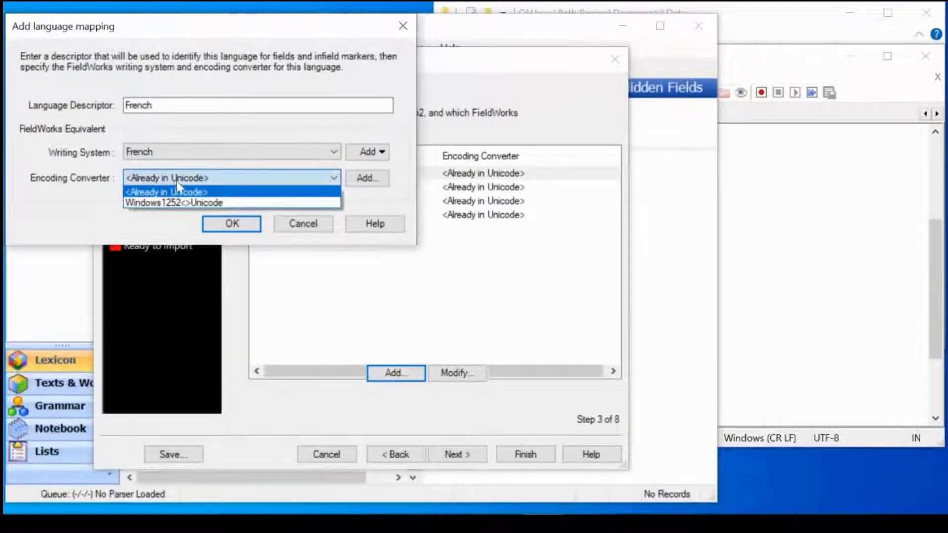
click(249, 192)
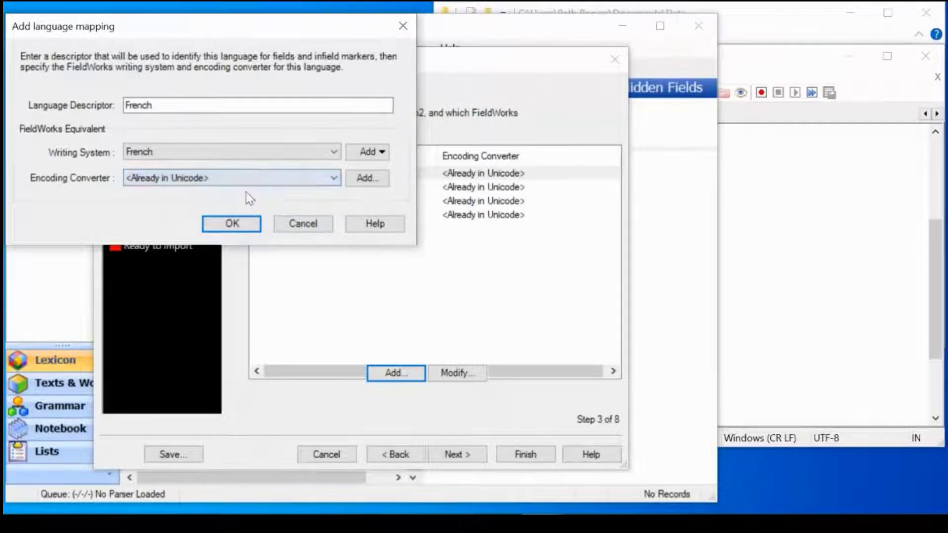
click(232, 225)
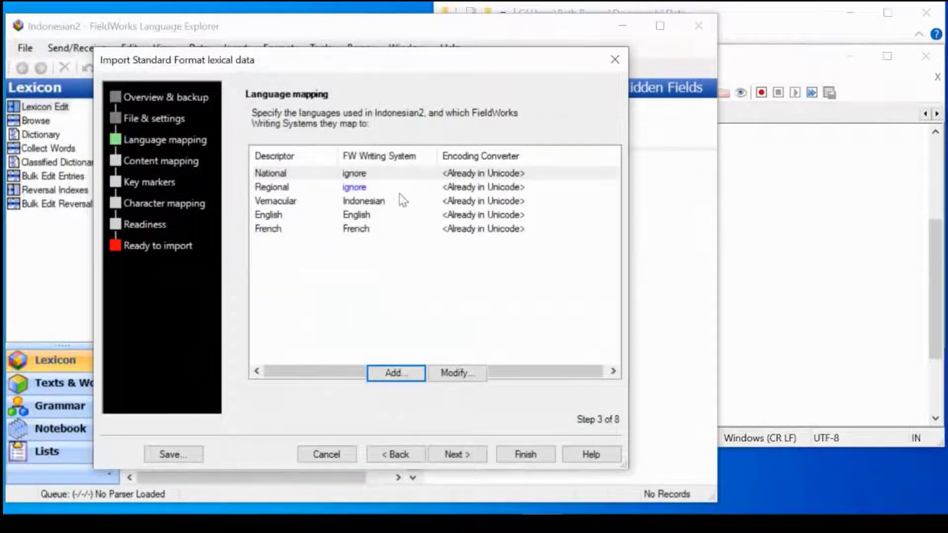
click(455, 455)
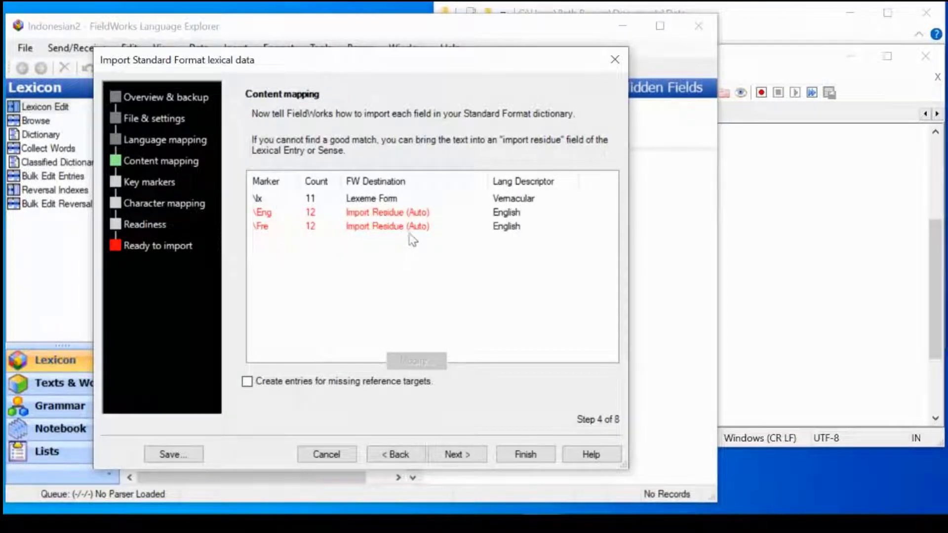
- Map the \Eng marker to the sense-level Gloss field with the English language descriptor instead of the default import residue
click(394, 213)
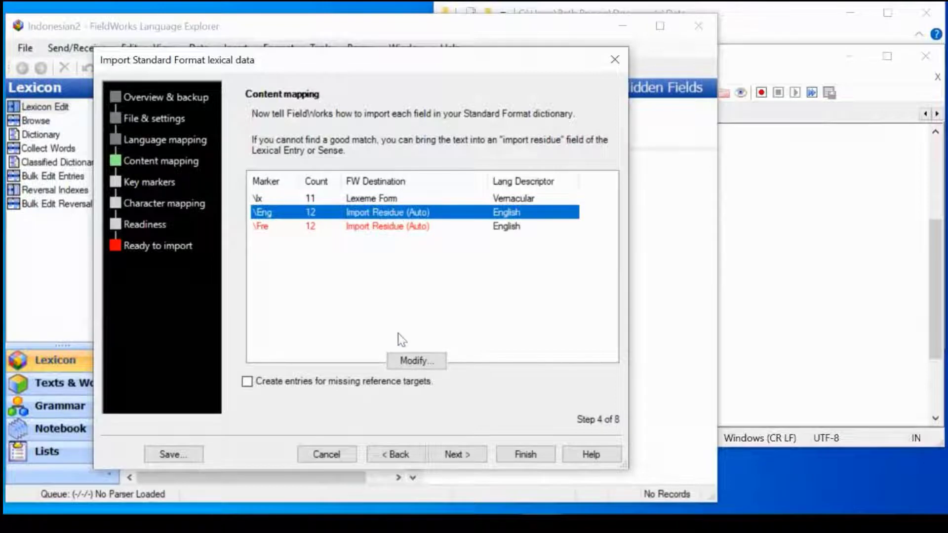
click(408, 361)
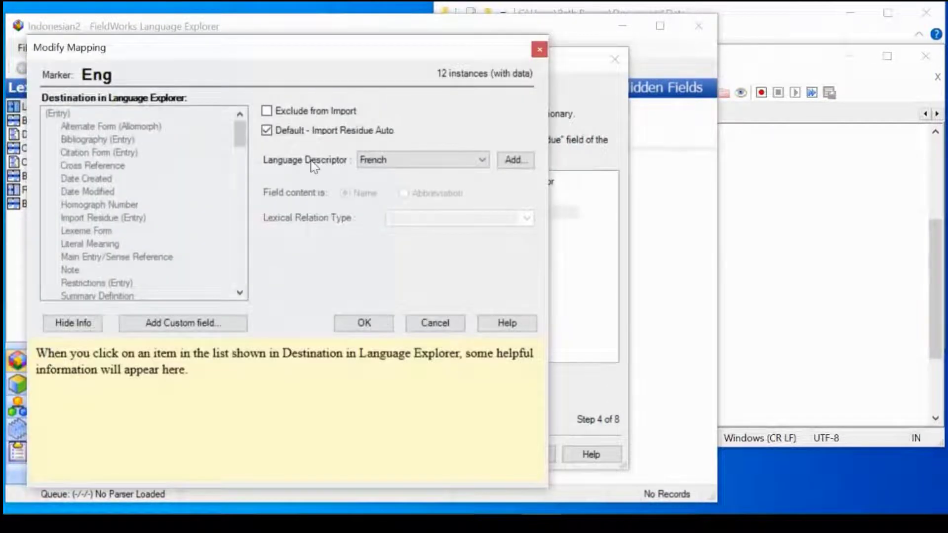
click(267, 131)
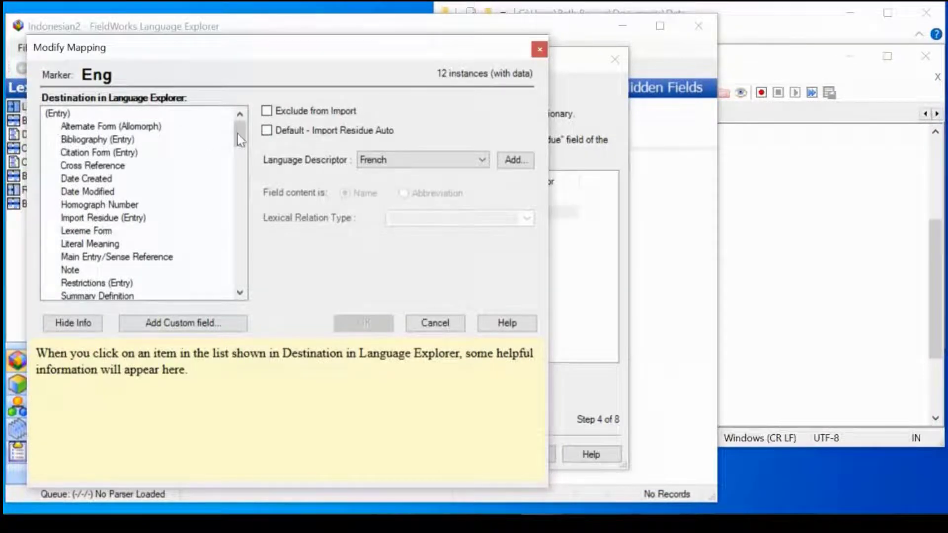
drag(241, 140, 254, 223)
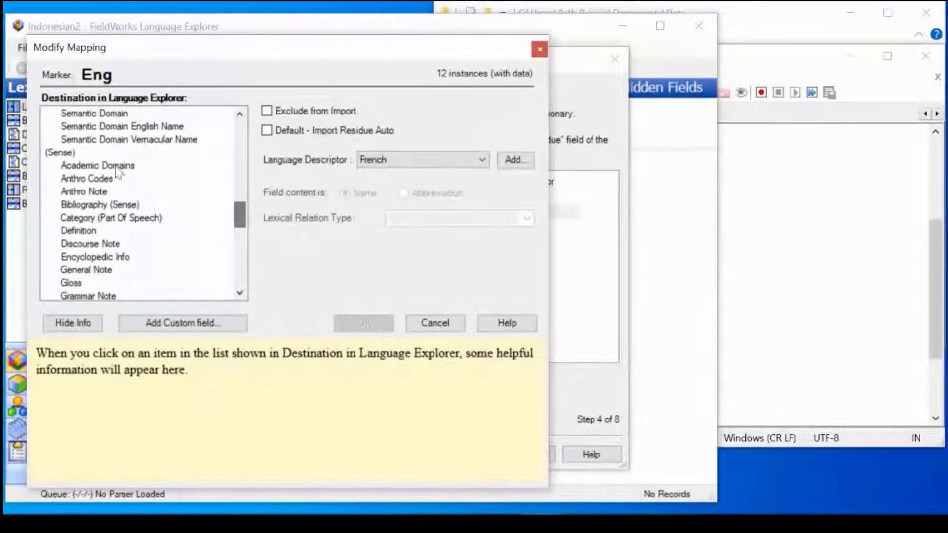
click(73, 285)
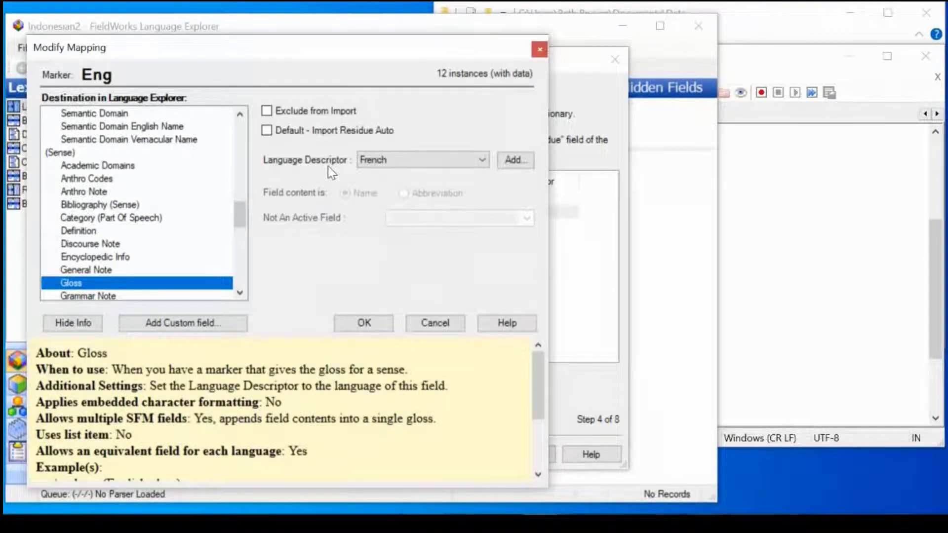
click(482, 160)
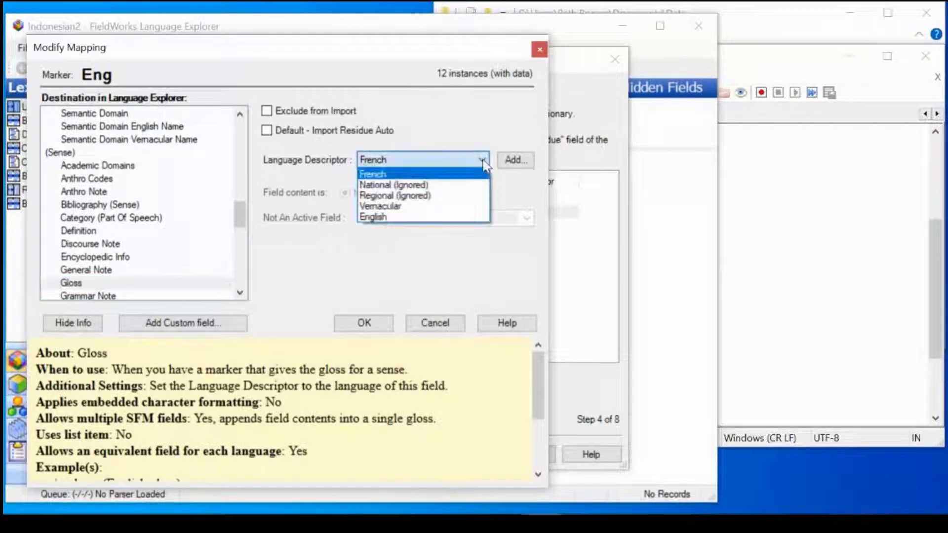
click(381, 219)
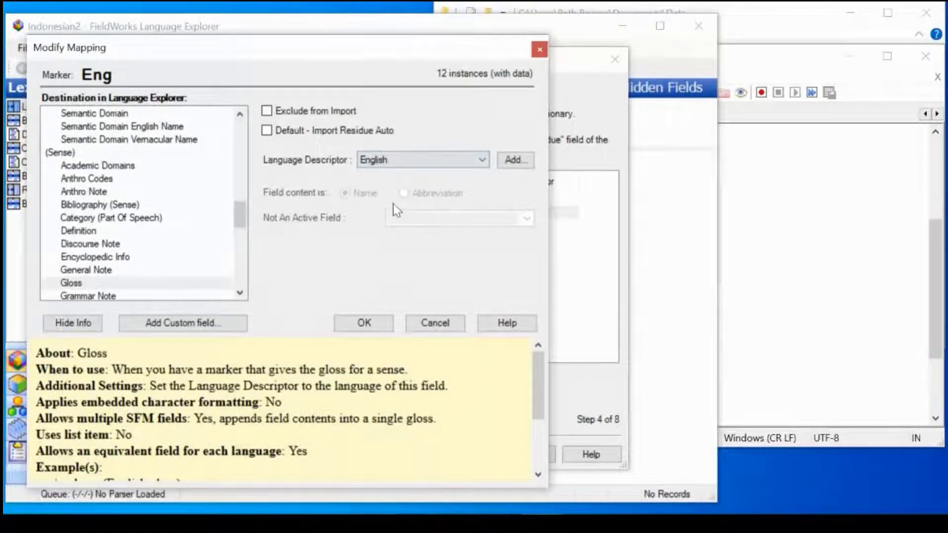
click(359, 323)
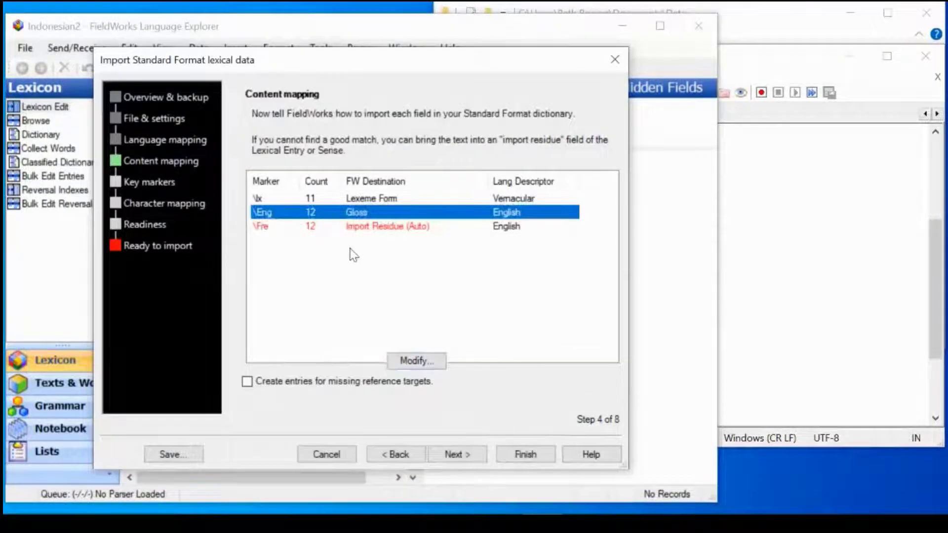
- Map the \Fre marker to the sense-level Gloss field with the French language descriptor and continue to the key markers
click(375, 229)
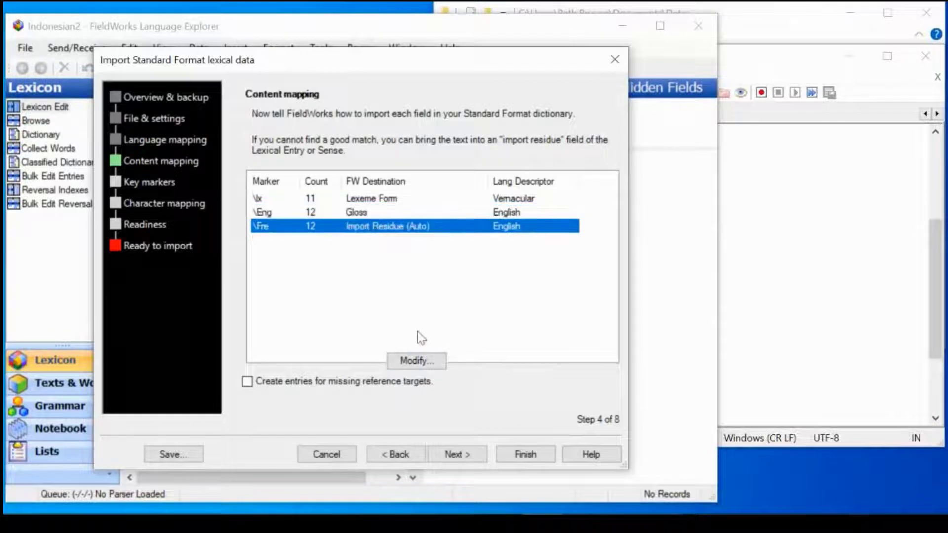
click(413, 361)
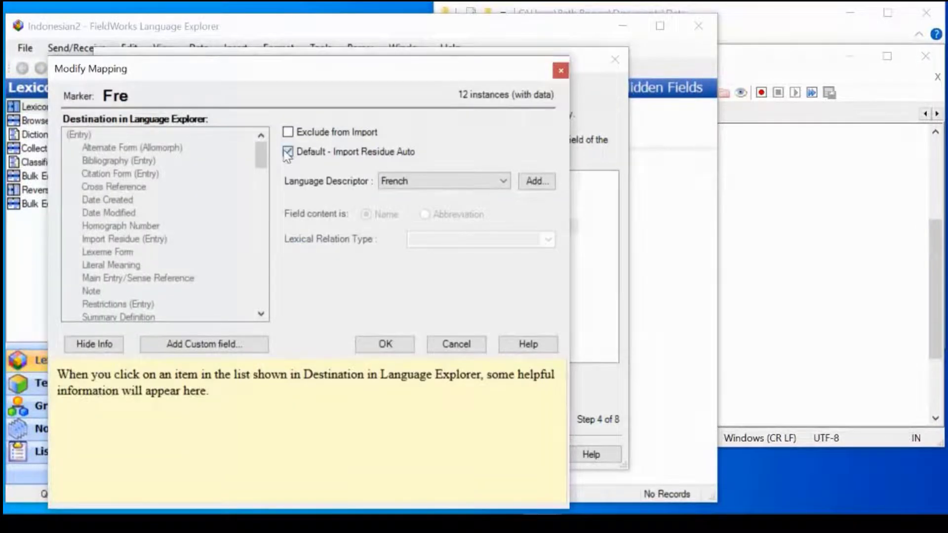
click(288, 151)
drag(260, 154, 268, 244)
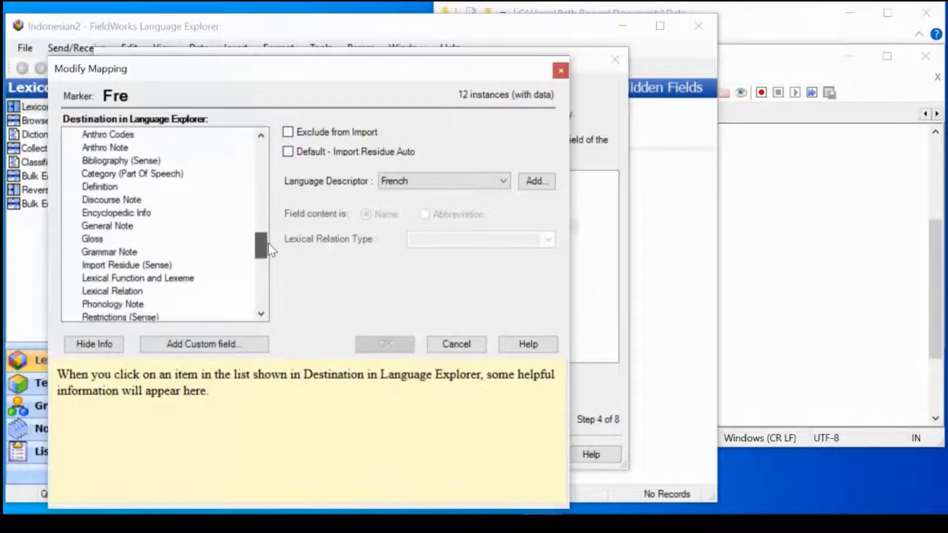
click(99, 239)
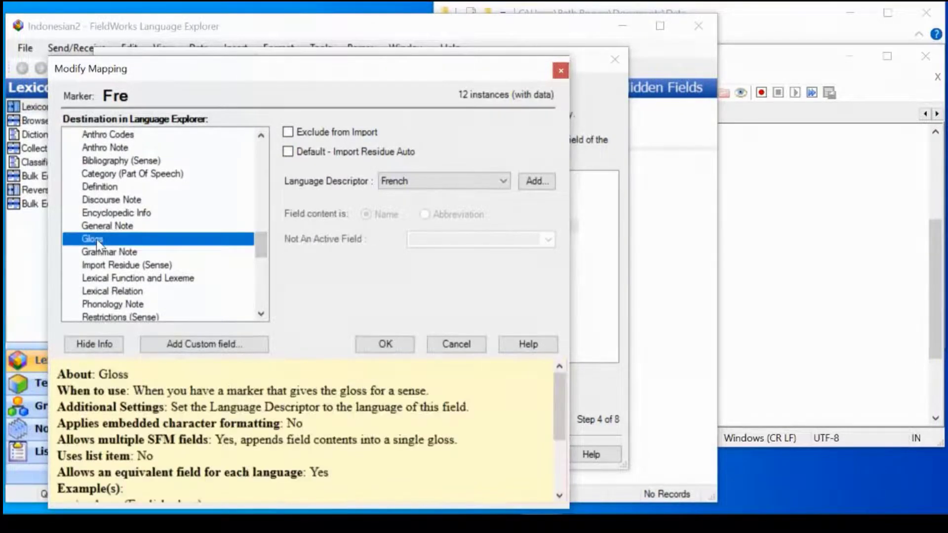
click(502, 181)
click(410, 196)
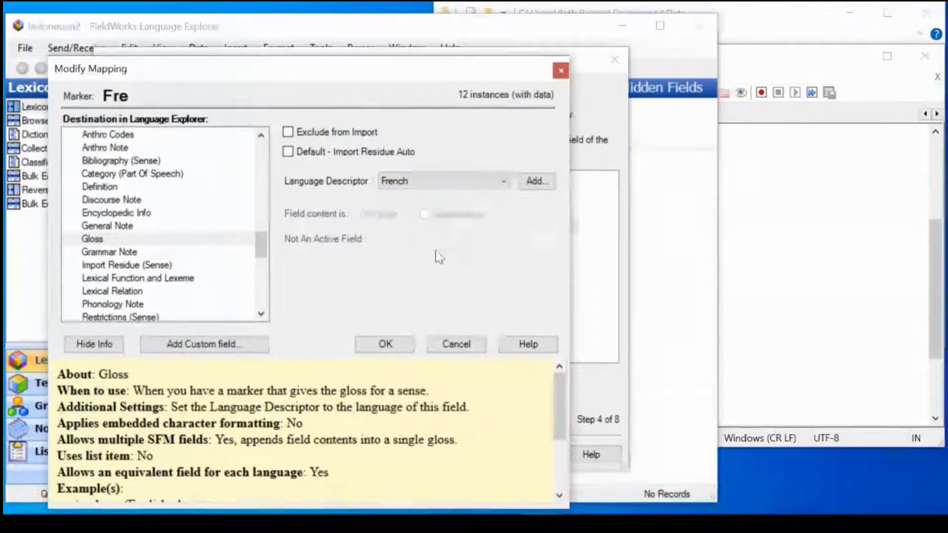
click(384, 344)
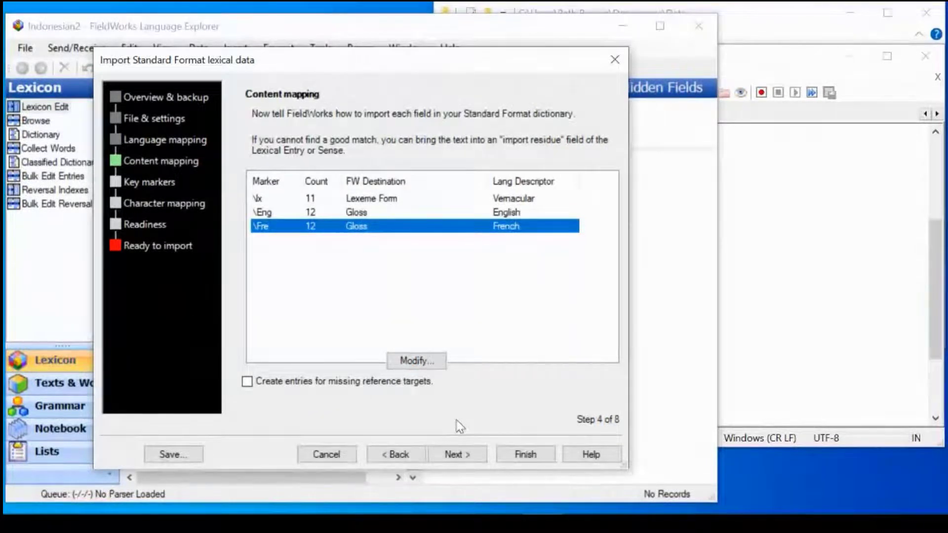
click(454, 454)
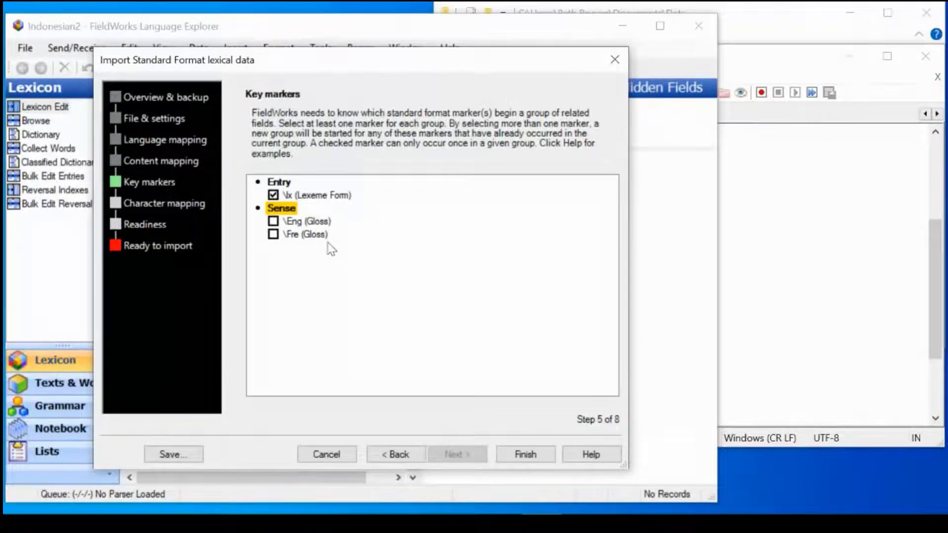
- Set \Eng (Gloss) as the key marker that begins a sense and proceed past character mapping to the readiness check
click(273, 222)
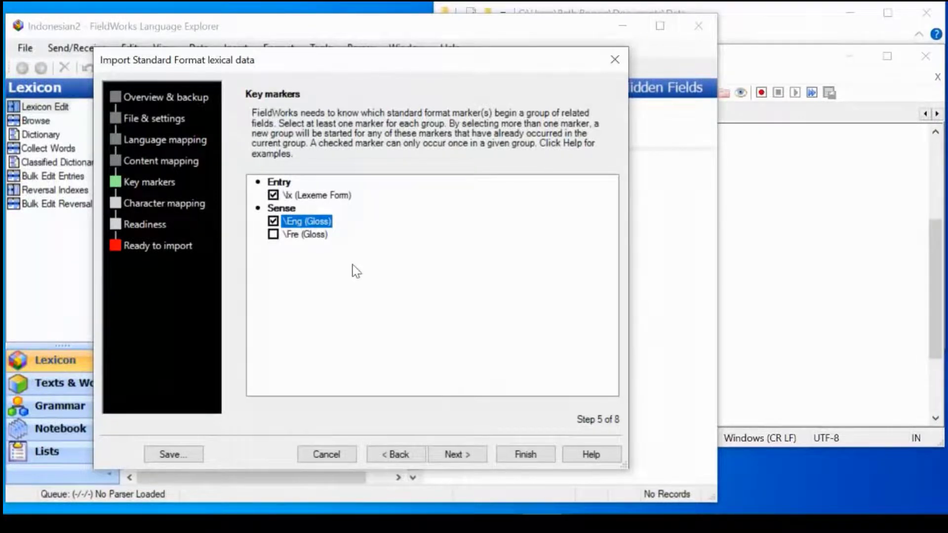
click(454, 455)
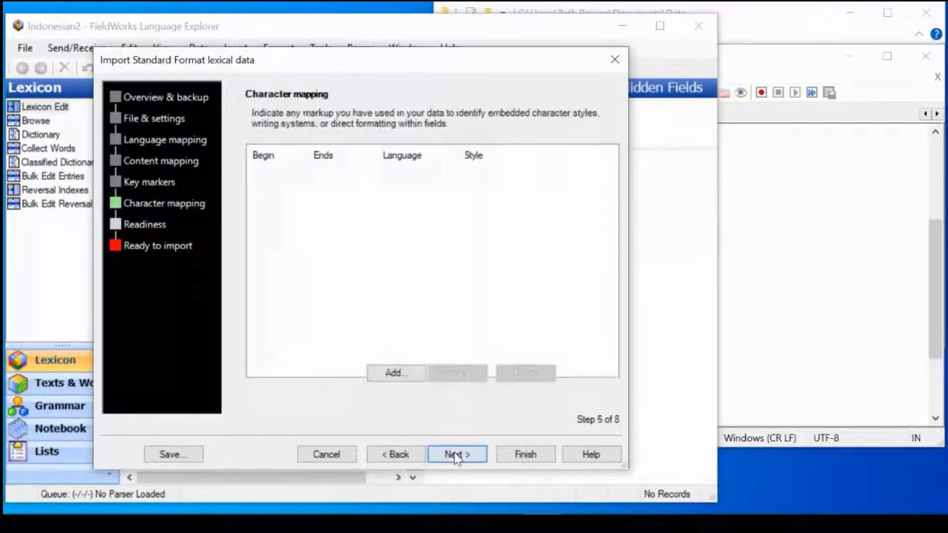
click(454, 454)
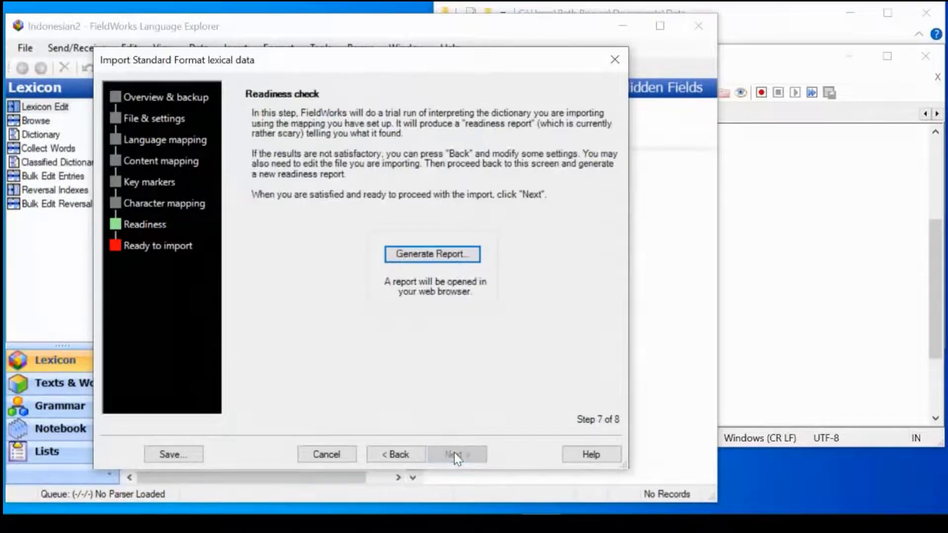
- Generate the import readiness report, check the marker statistics, close the report and continue to the ready-to-import stage
click(426, 255)
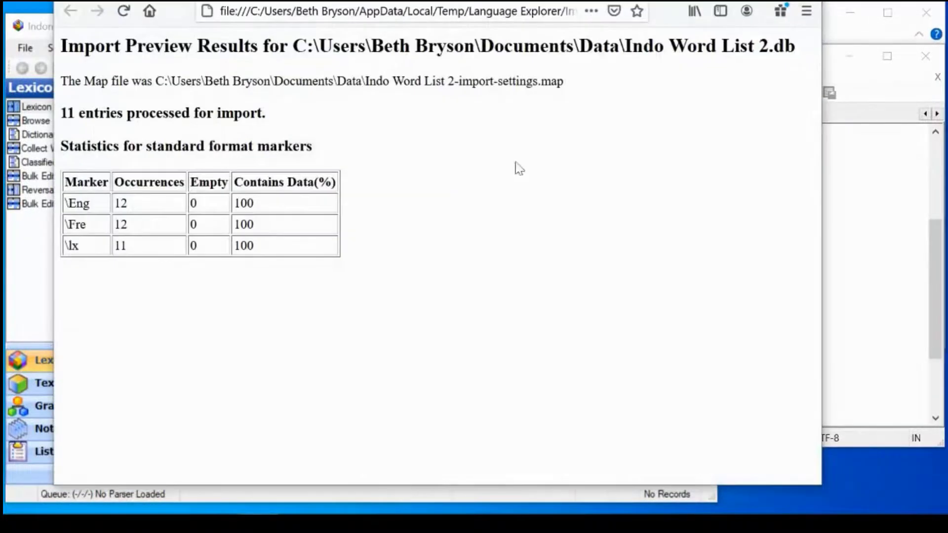
click(732, 1)
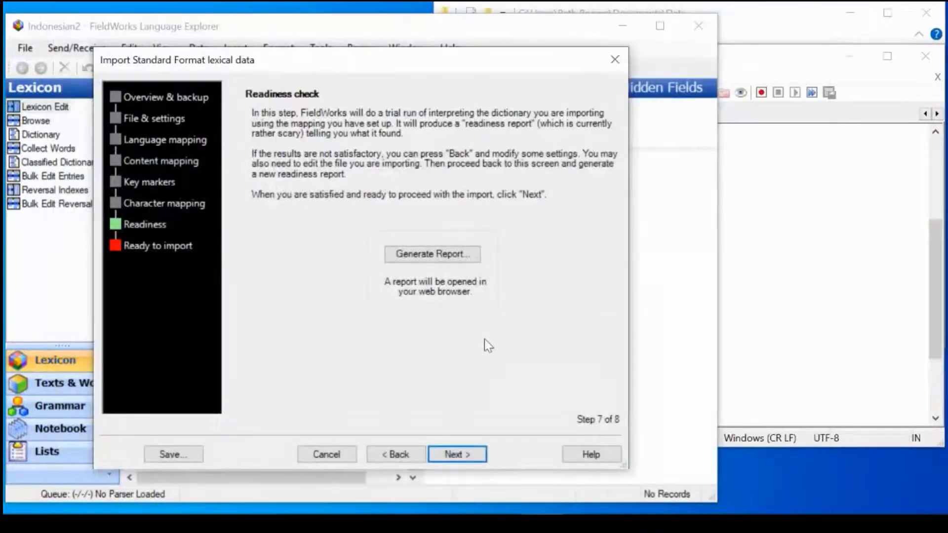
click(452, 454)
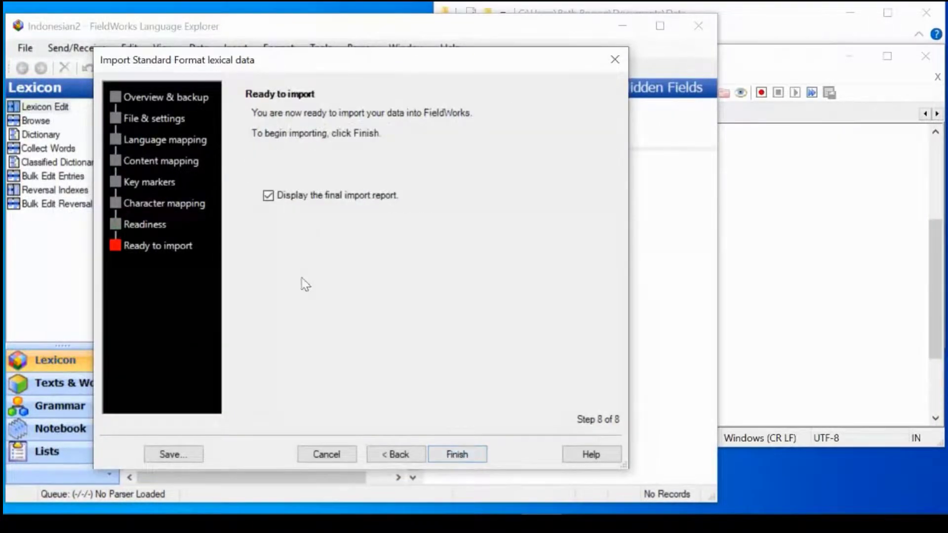
- Turn off displaying the final import report and run the import into the lexicon
click(268, 196)
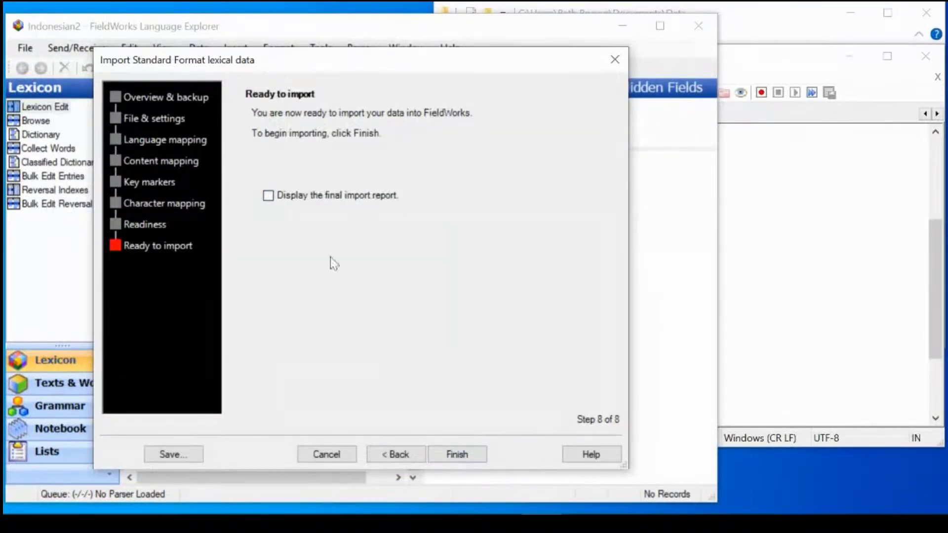
click(449, 455)
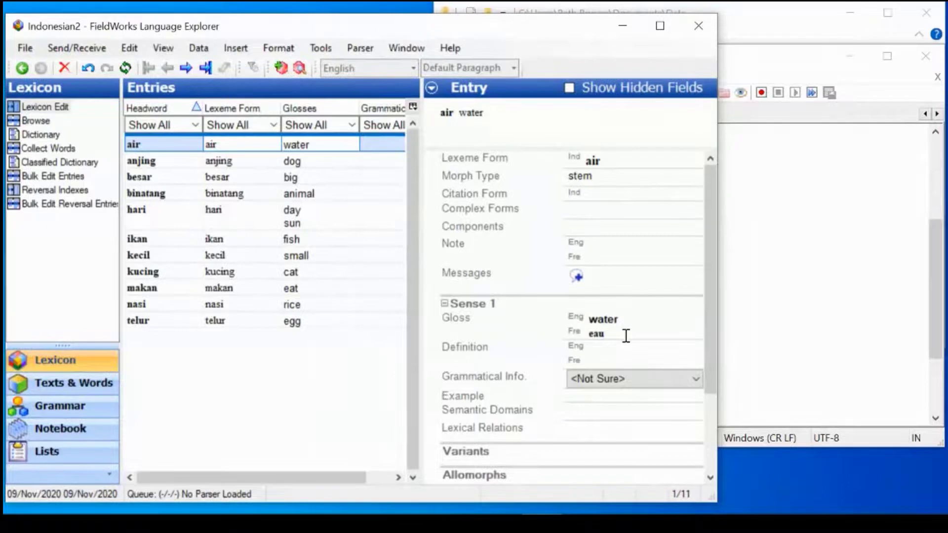
- Open the imported entry hari and examine the English and French glosses of both its senses
click(165, 228)
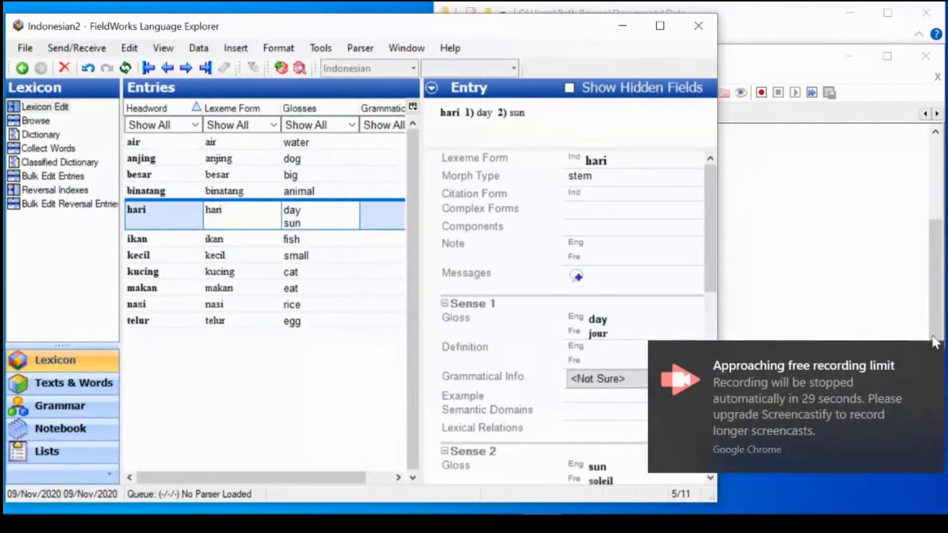
click(928, 356)
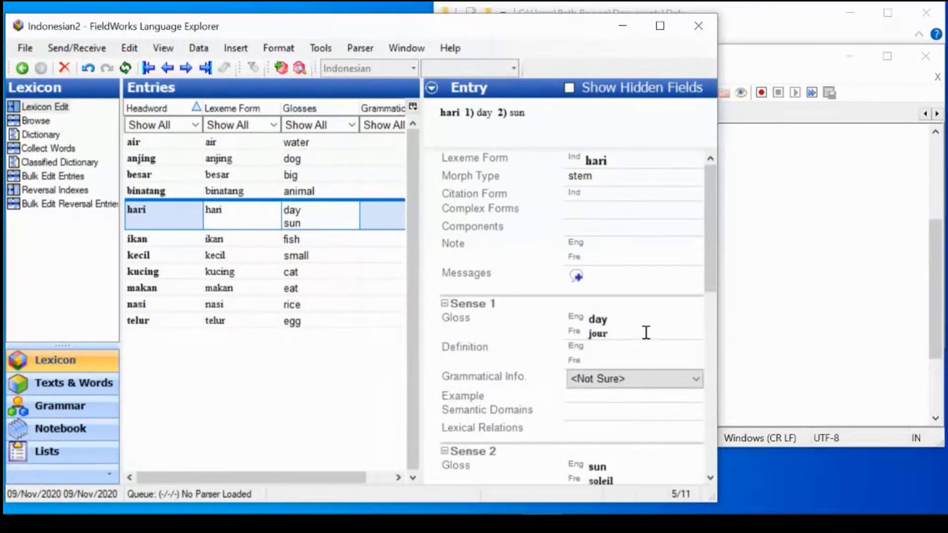
drag(710, 256, 716, 304)
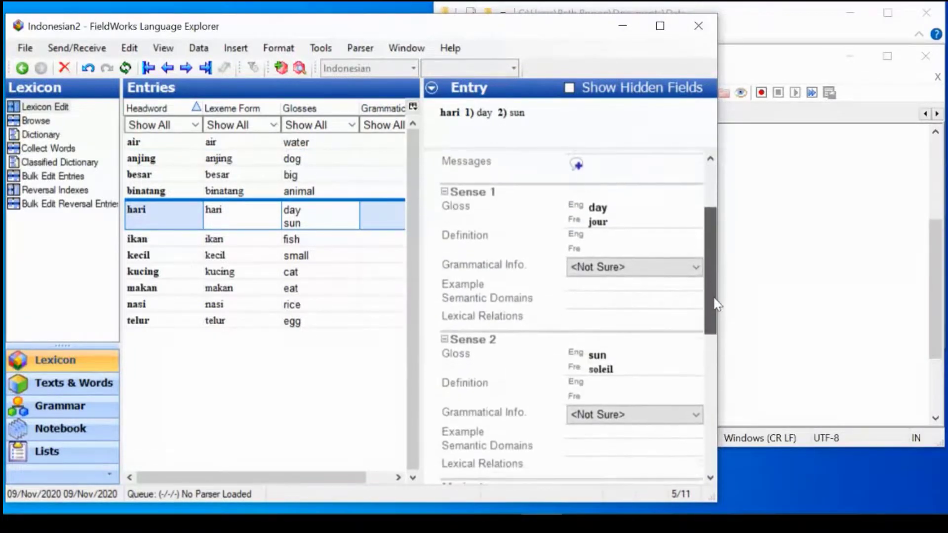